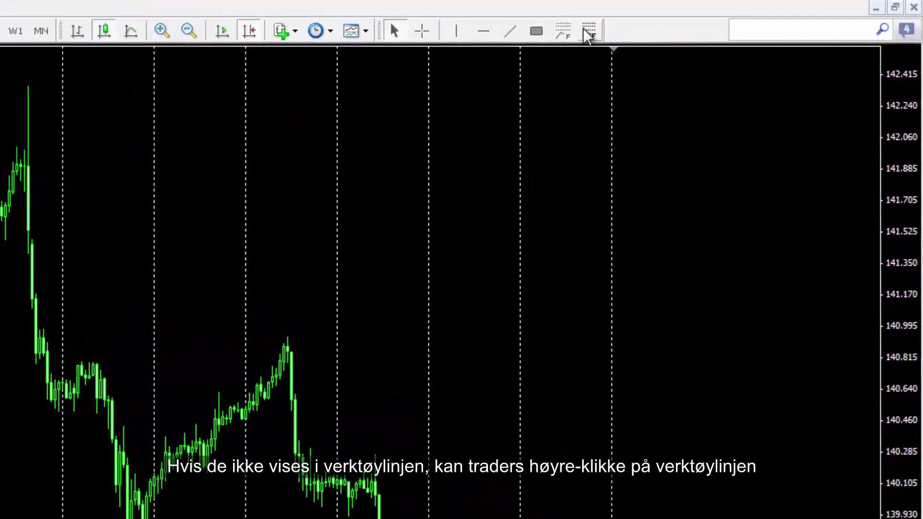
Open the customization settings of the Line Studies toolbar.
right_click(588, 37)
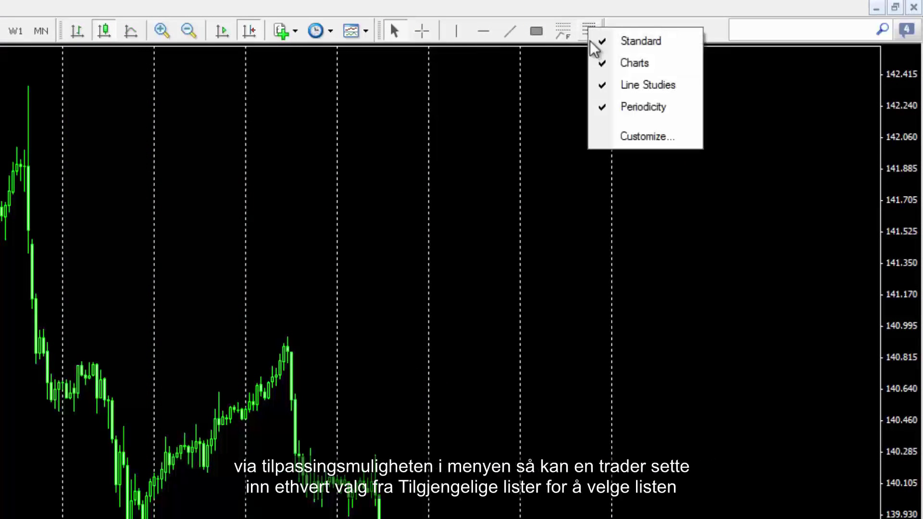
click(625, 136)
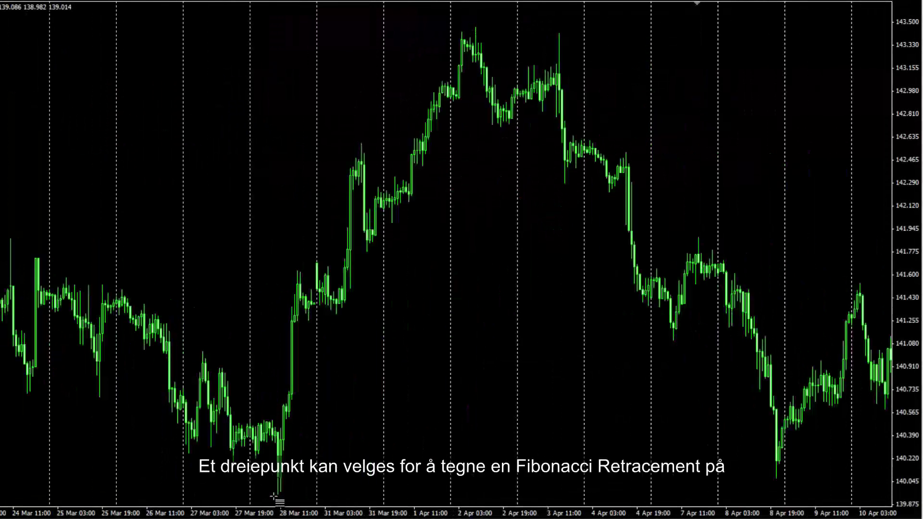
Draw a Fibonacci retracement on the uptrend from the 28 March swing low up to the 2 April swing high.
drag(279, 493, 475, 27)
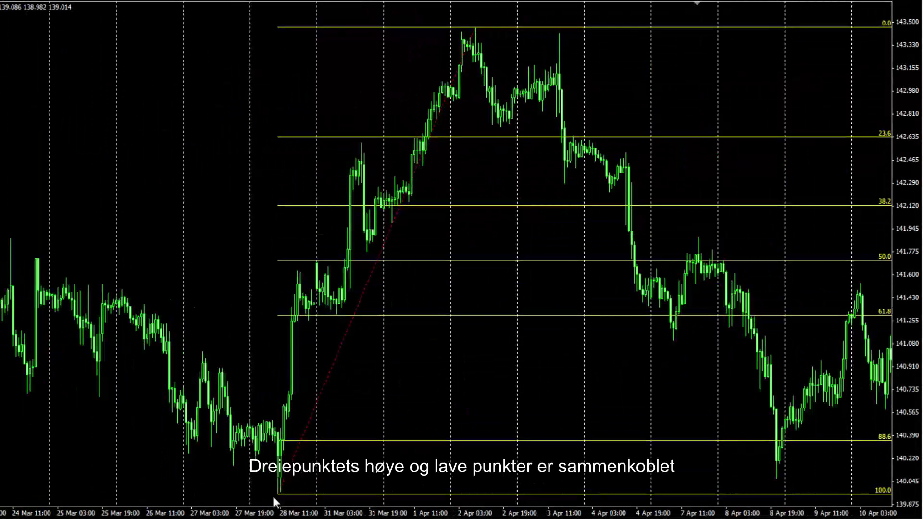
drag(319, 53, 611, 78)
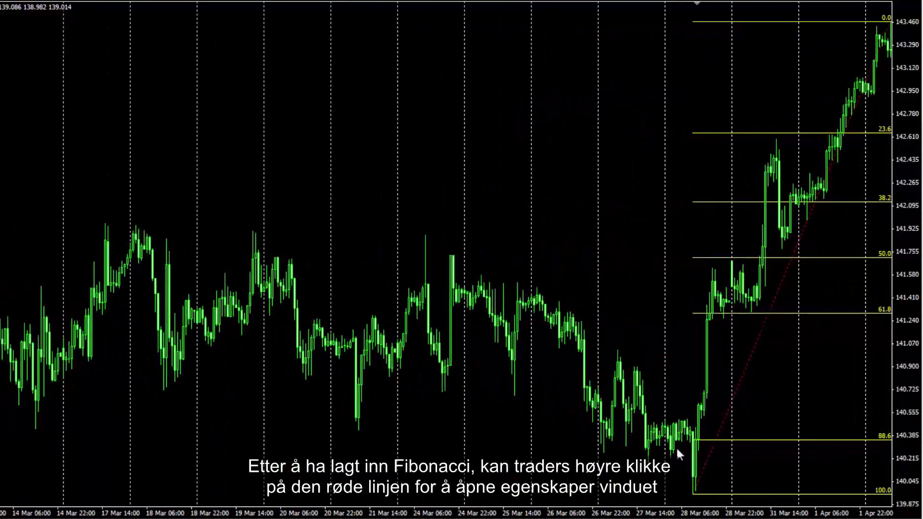
Add a level of 0.764 with the description 76.4 to the Fibonacci retracement.
right_click(841, 26)
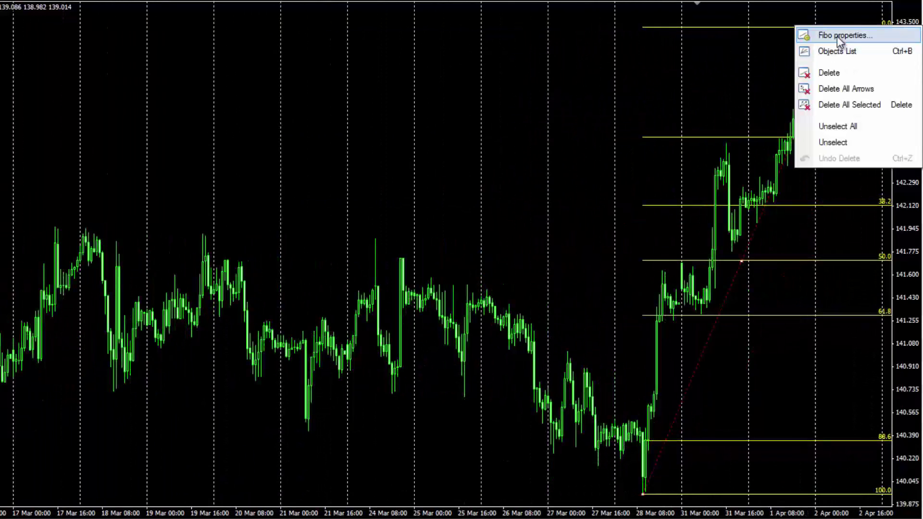
click(839, 36)
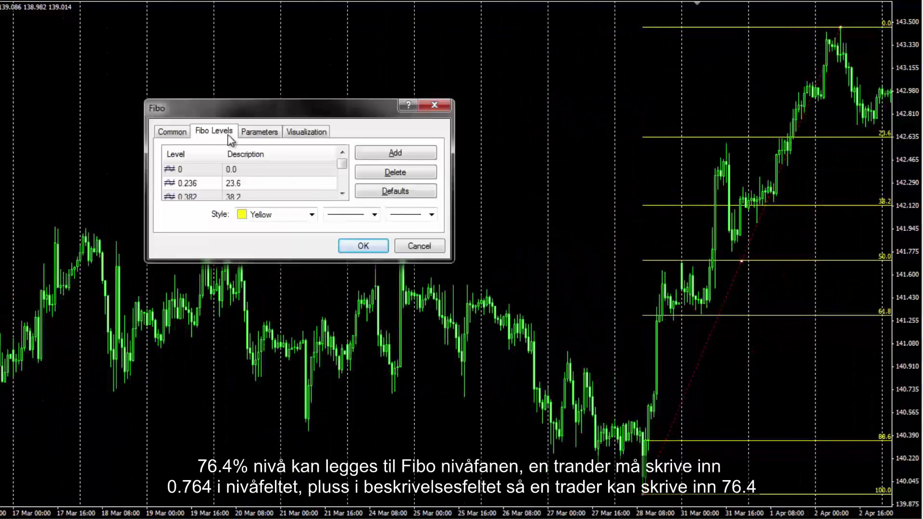
click(367, 154)
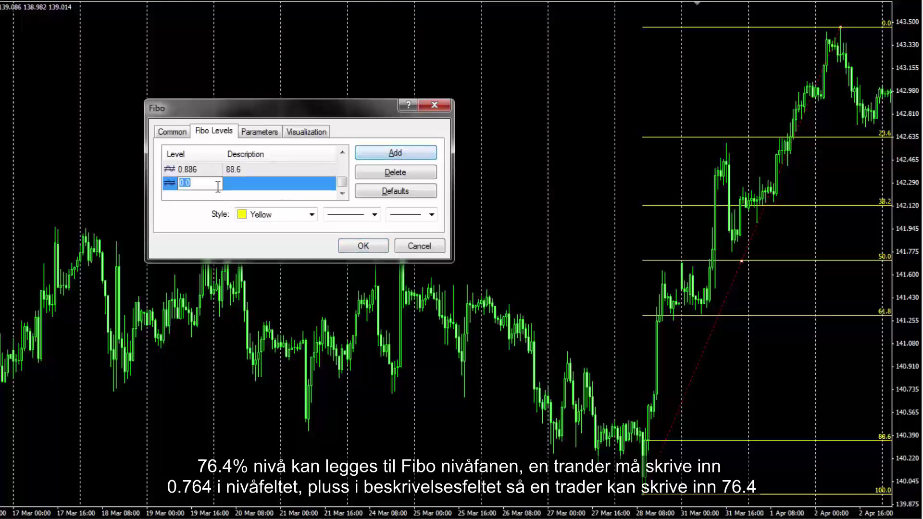
text(0.764)
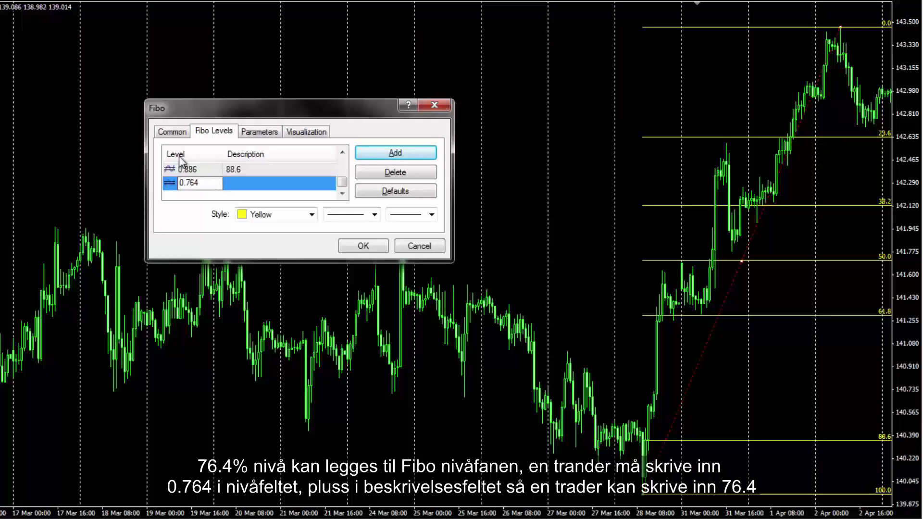
click(240, 187)
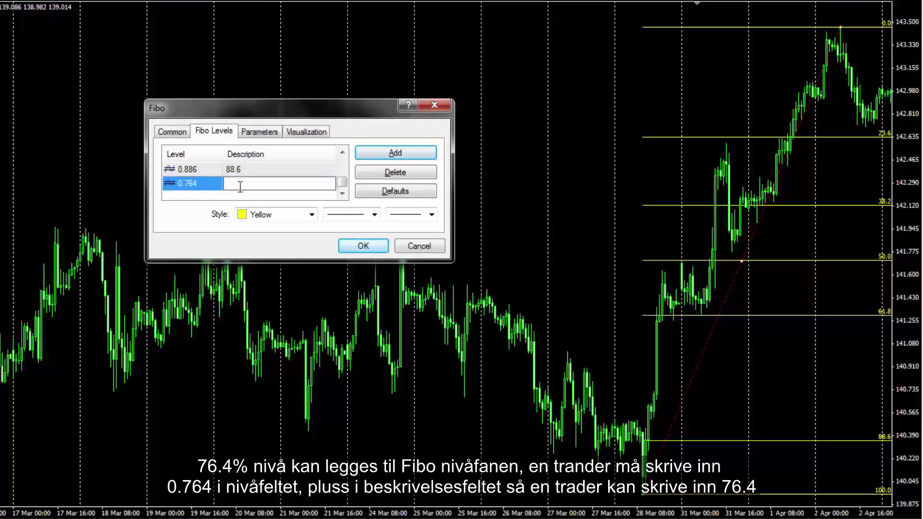
text(76.4)
click(363, 246)
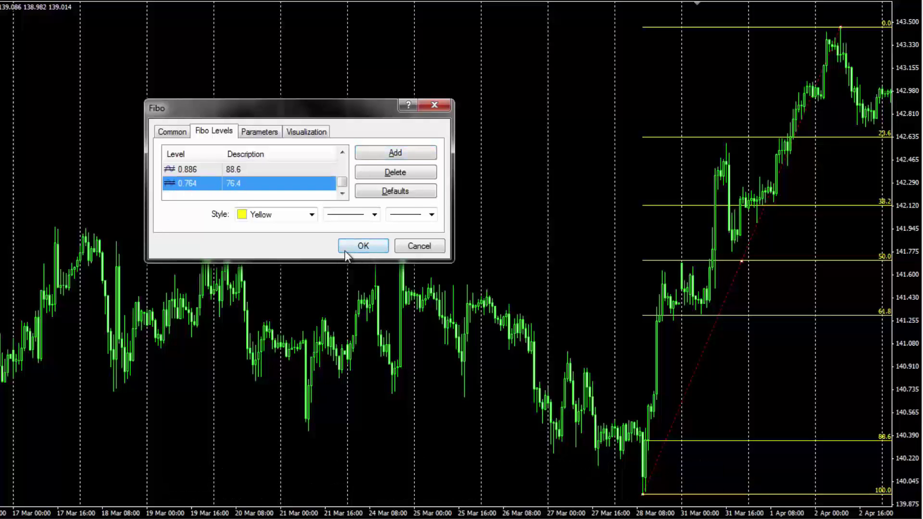
Draw a Fibonacci retracement on the downtrend from the late-January swing high down to the early-February swing low.
drag(863, 384, 825, 421)
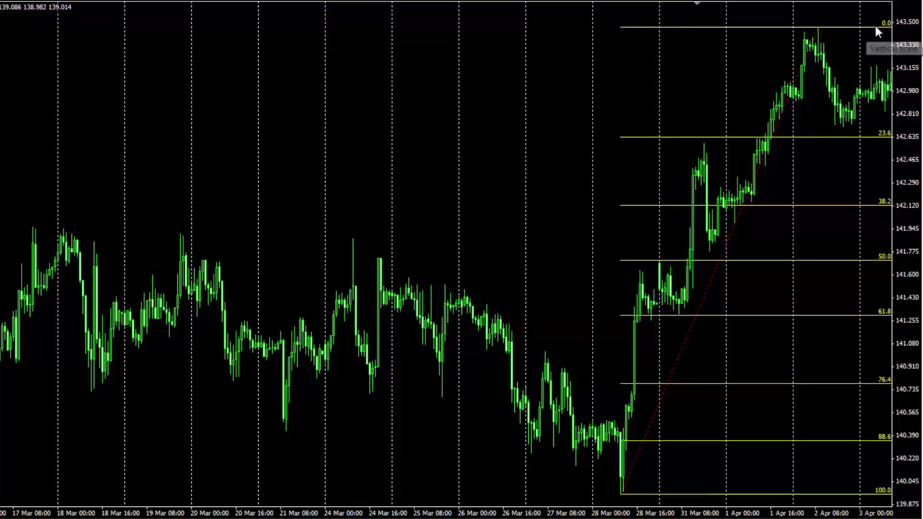
drag(704, 96, 673, 99)
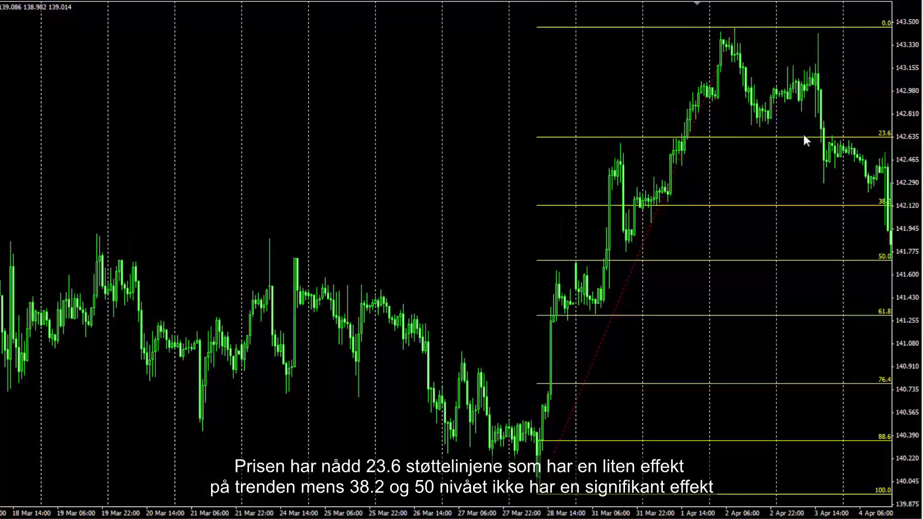
mouse_move(587, 103)
mouse_down()
mouse_move(575, 113)
mouse_move(569, 104)
mouse_up()
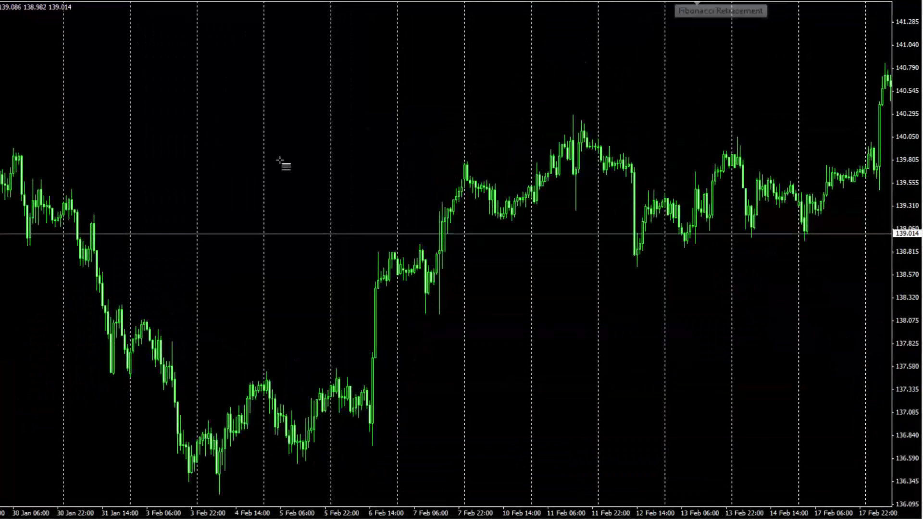
scroll(18, 28, up, 3)
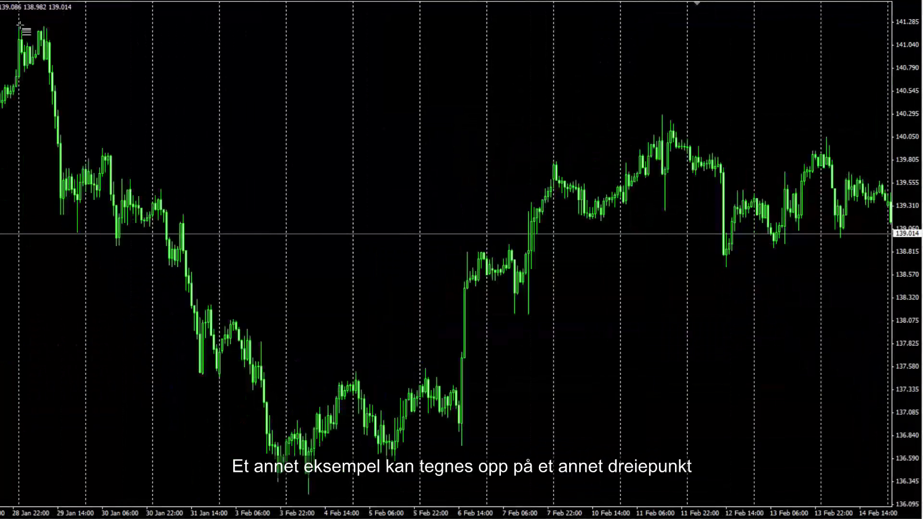
drag(18, 27, 308, 494)
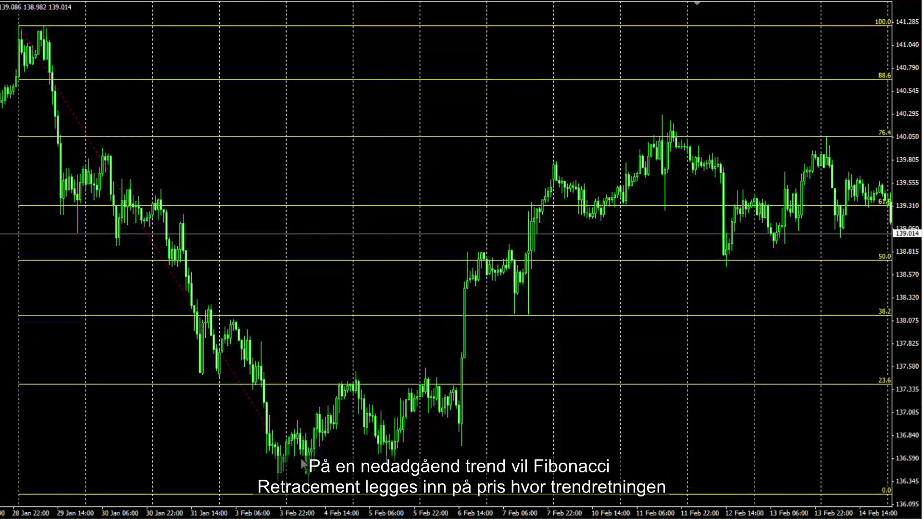
Examine how price reacts at each retracement level before and after the early-February low.
scroll(708, 269, up, 15)
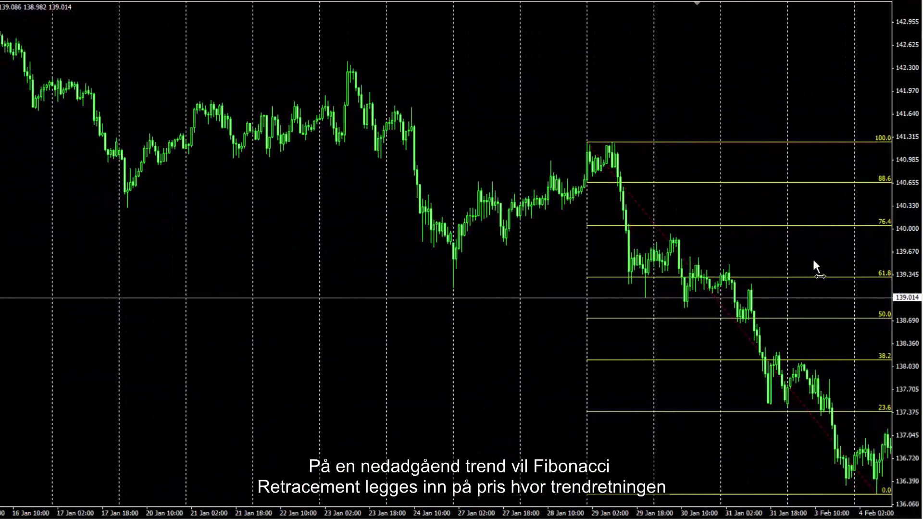
scroll(812, 257, down, 6)
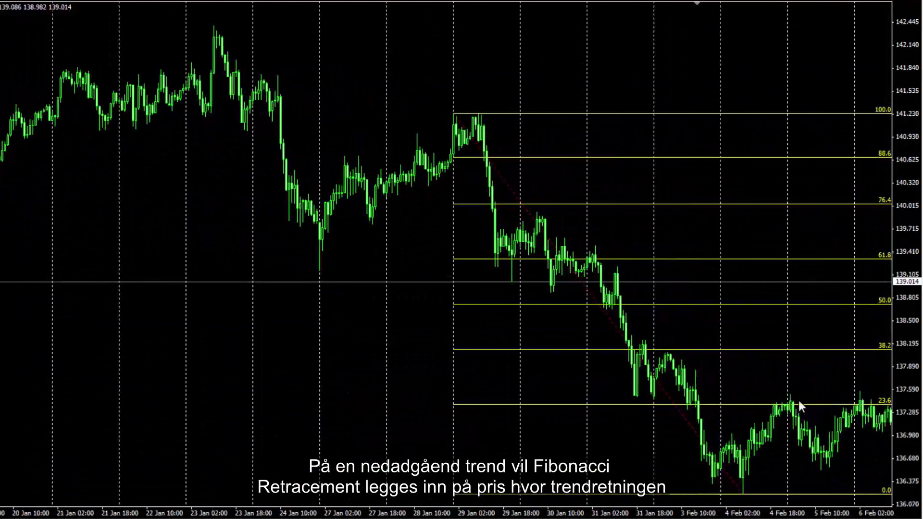
scroll(799, 406, down, 5)
scroll(729, 251, down, 12)
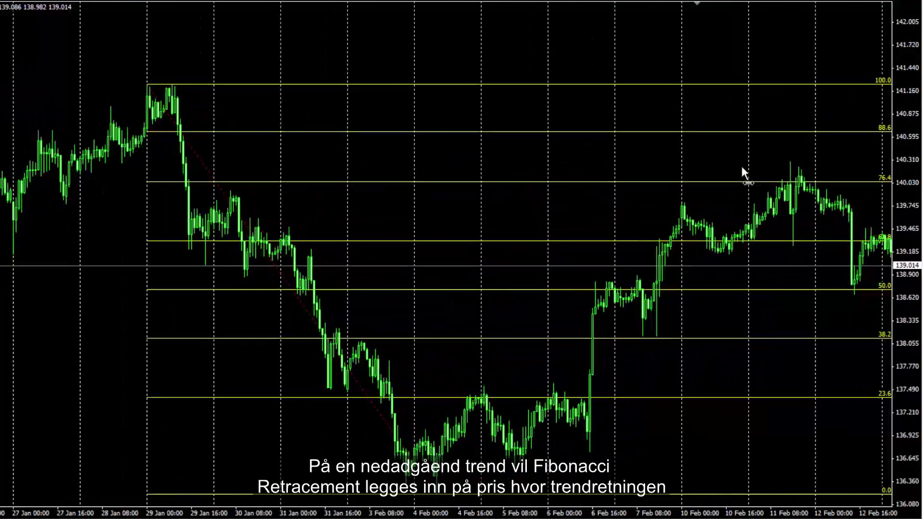
scroll(741, 166, down, 4)
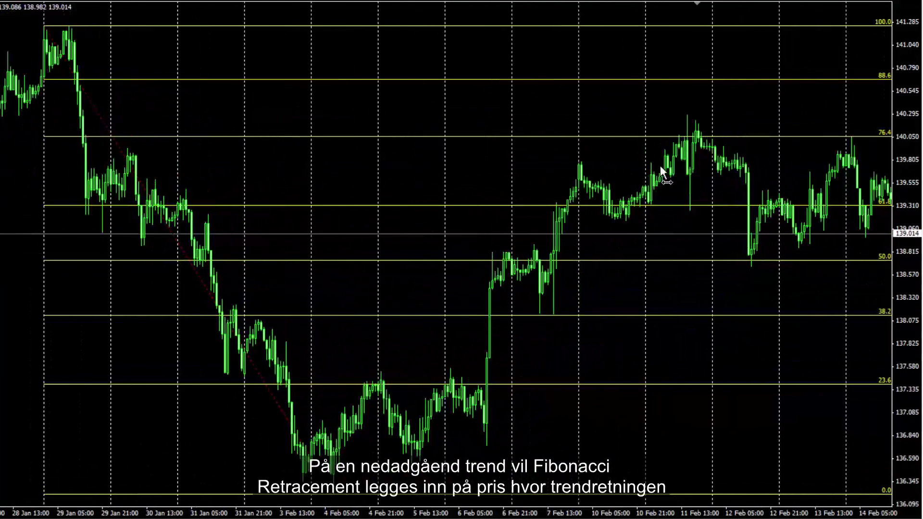
scroll(657, 165, down, 8)
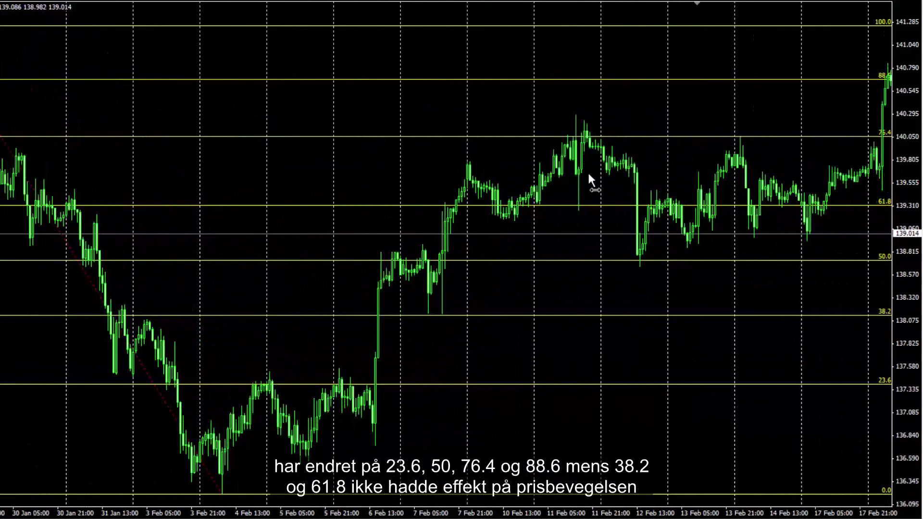
scroll(588, 171, down, 4)
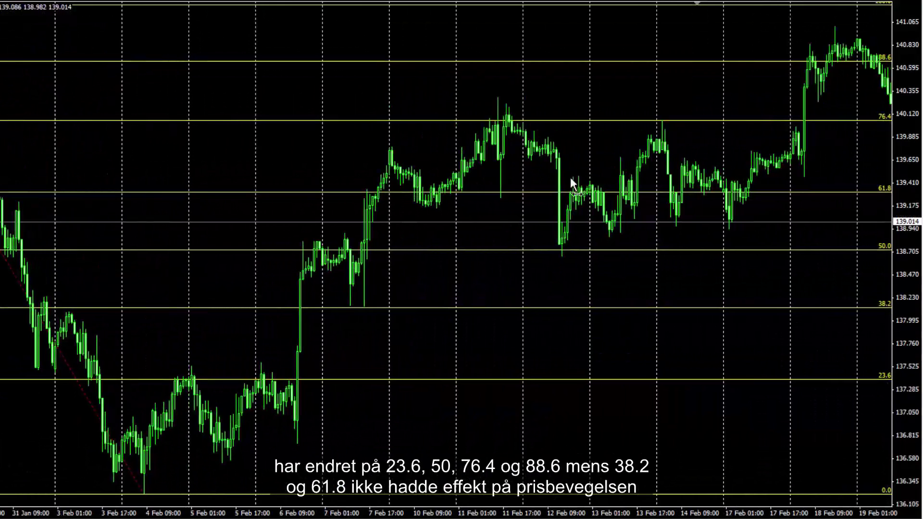
scroll(570, 179, down, 2)
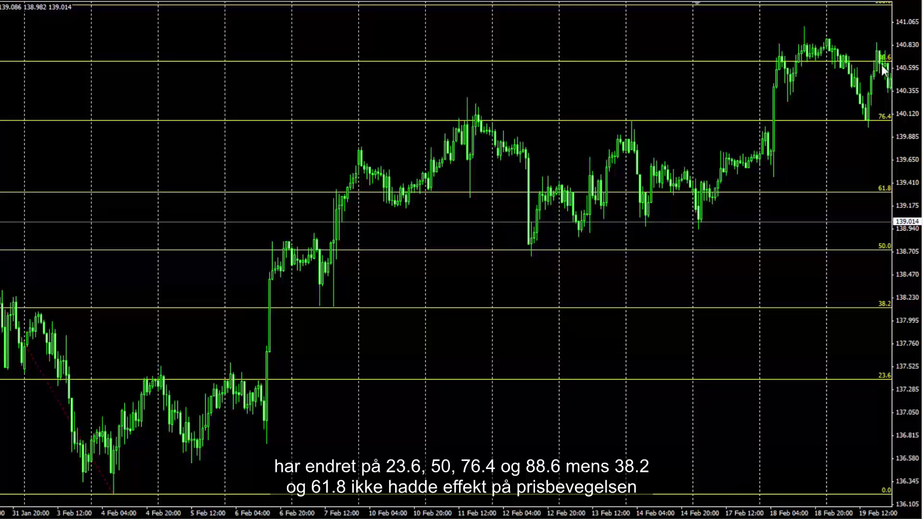
scroll(686, 53, down, 2)
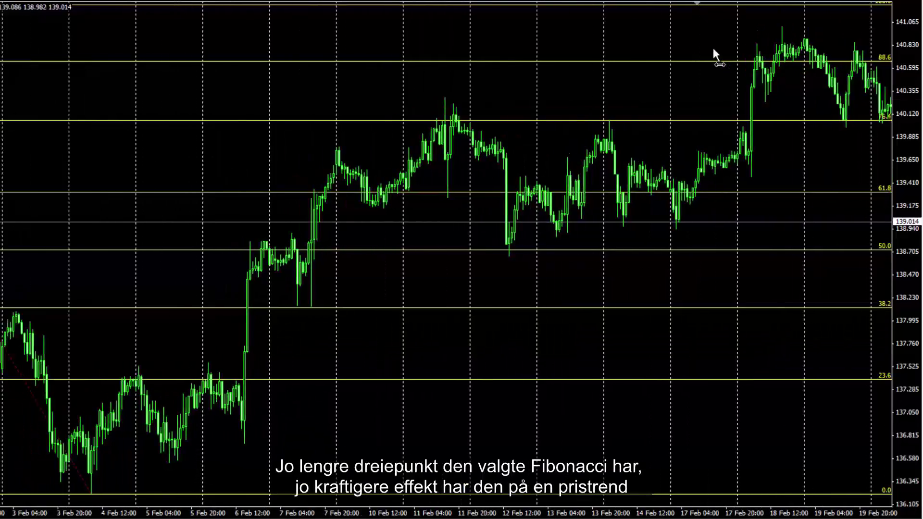
scroll(593, 142, up, 6)
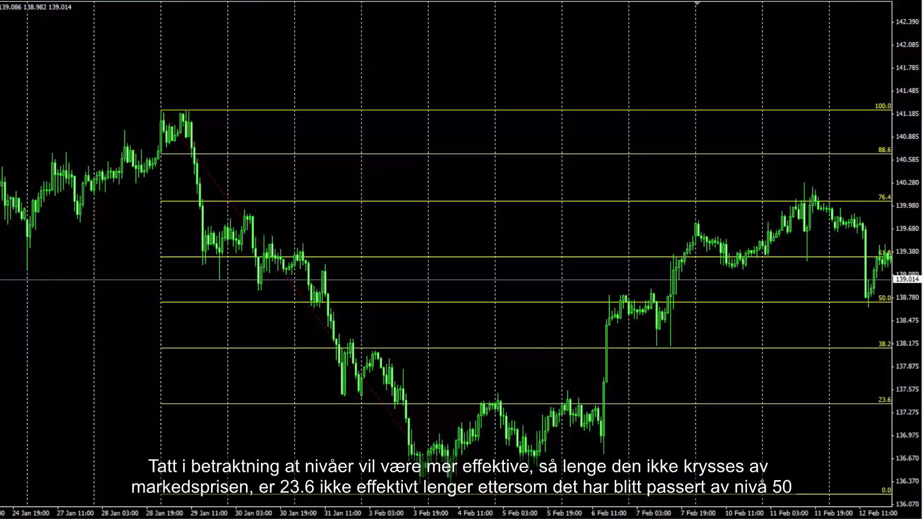
scroll(446, 255, up, 5)
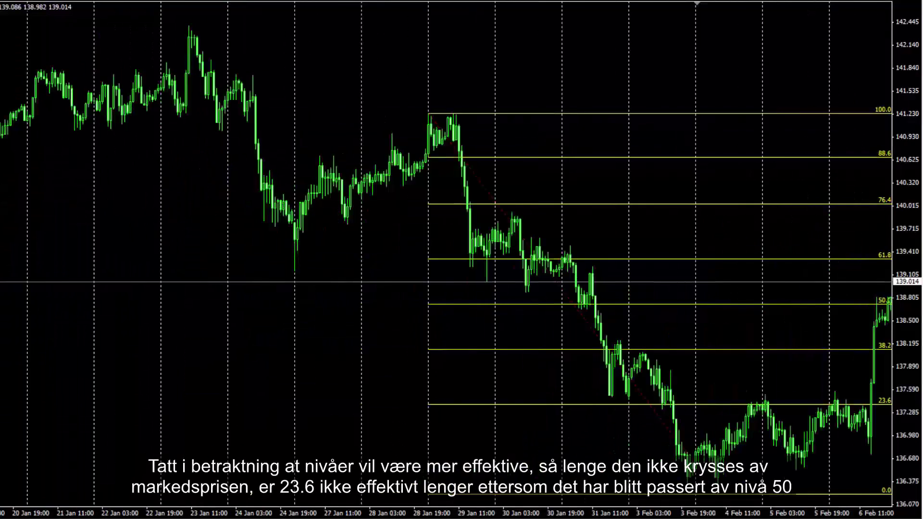
scroll(446, 259, down, 5)
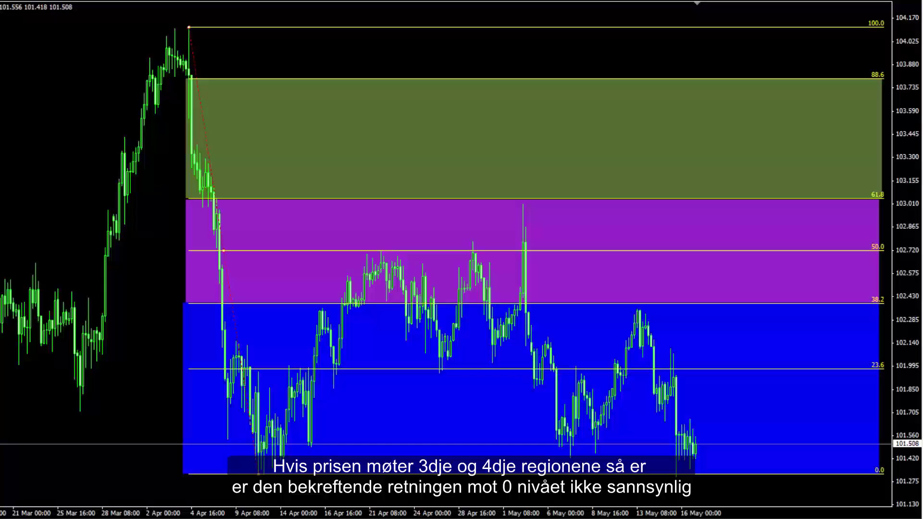
Draw a Fibonacci retracement on USDJPY from the early-January peak to the mid-January low, fitting its 100.0 point exactly to the peak.
scroll(446, 260, left, 15)
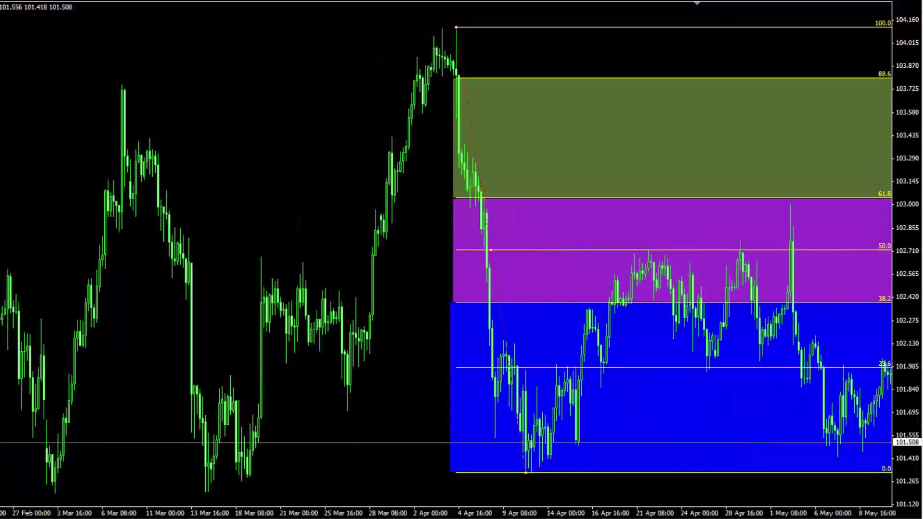
scroll(446, 259, left, 3)
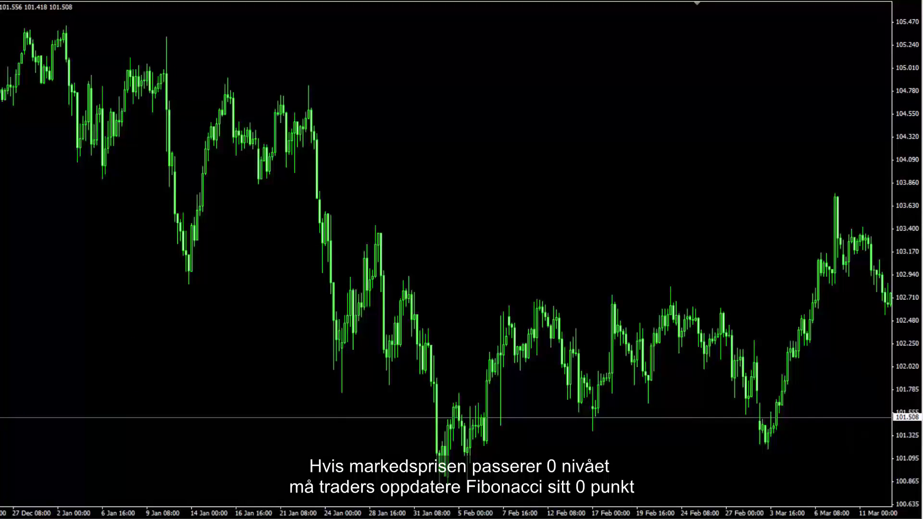
drag(65, 30, 188, 284)
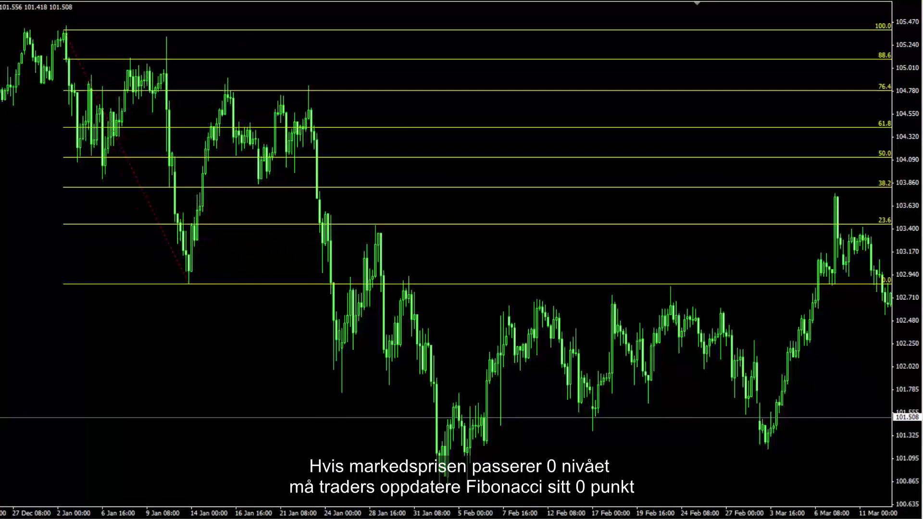
drag(66, 29, 68, 25)
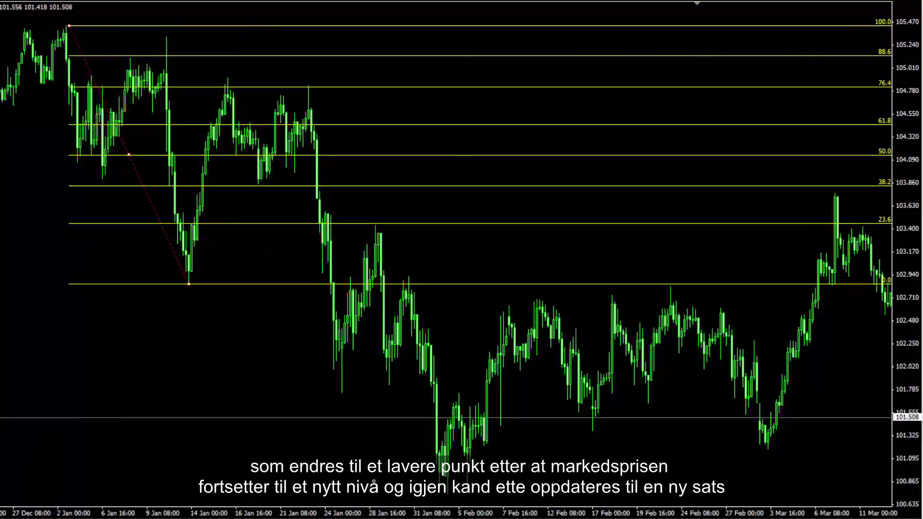
Move the retracement's 0.0 point down to the late-January low, and on to the lower early-February low.
drag(188, 284, 342, 392)
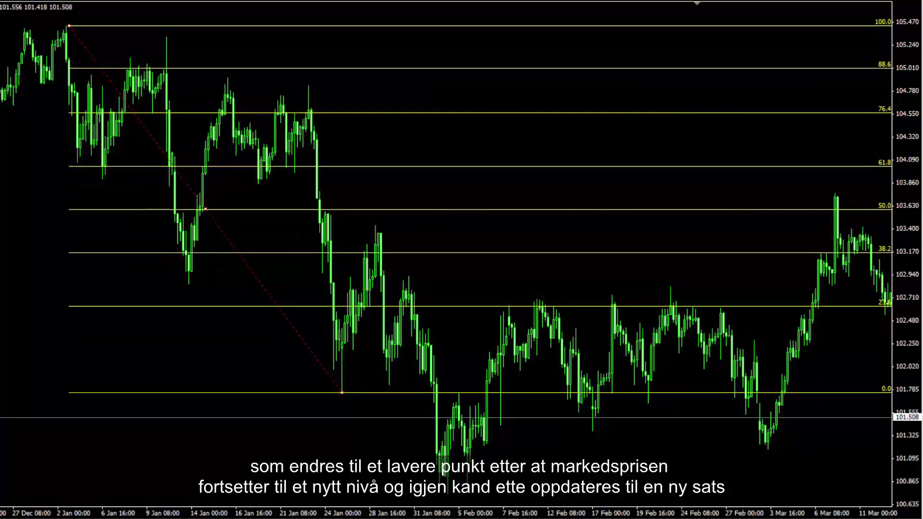
drag(342, 393, 447, 494)
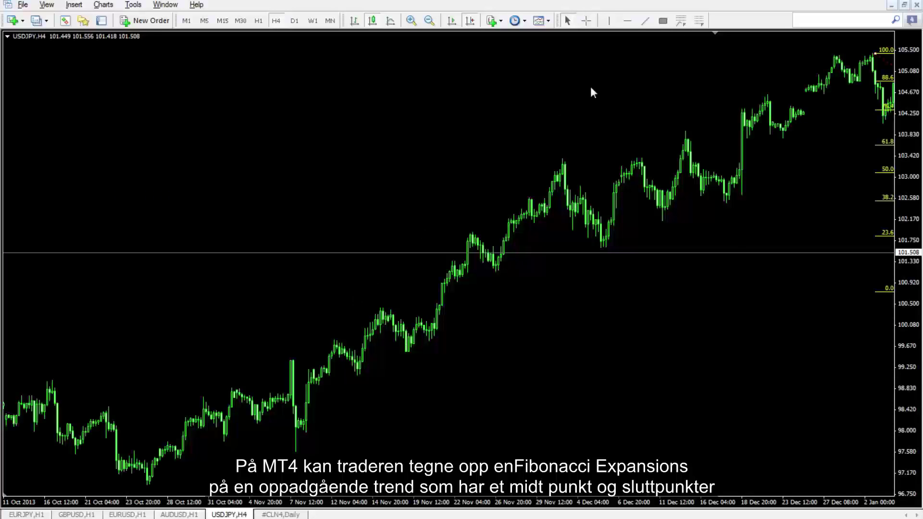
Draw a Fibonacci Expansion on the uptrend from the late-October low to the early-November high.
click(679, 22)
drag(146, 489, 294, 366)
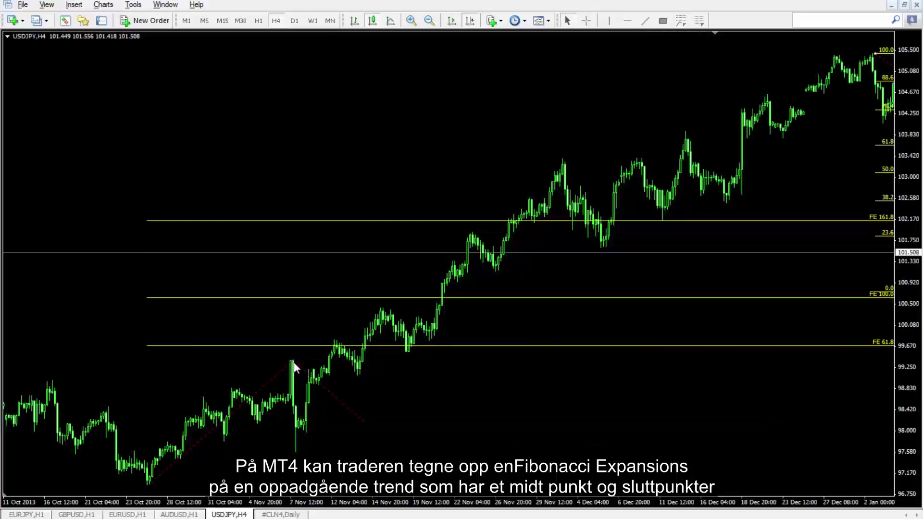
Open the Fibonacci Expansion's properties and review its Fibo levels, descriptions and line style.
right_click(364, 421)
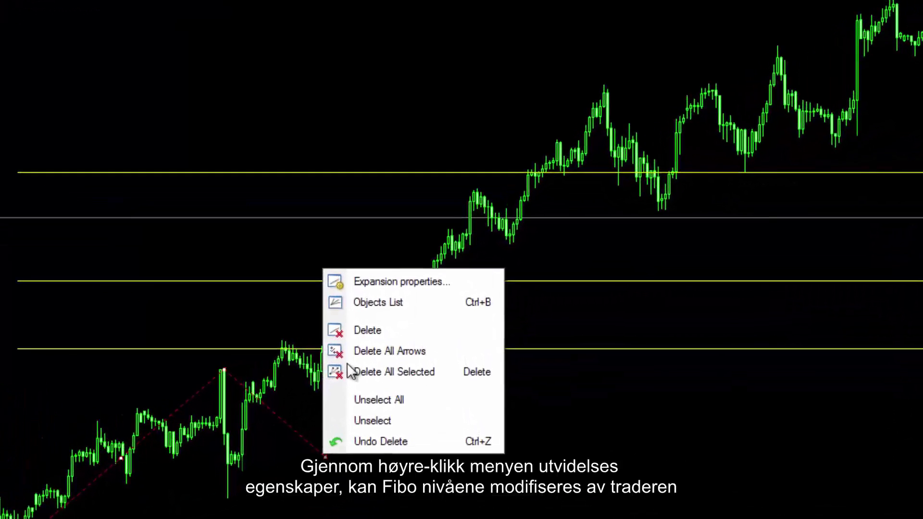
click(365, 282)
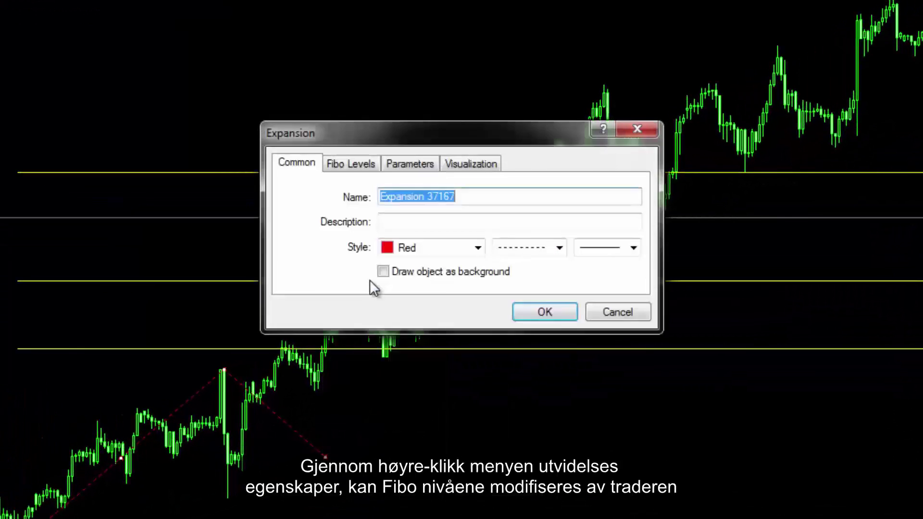
click(362, 169)
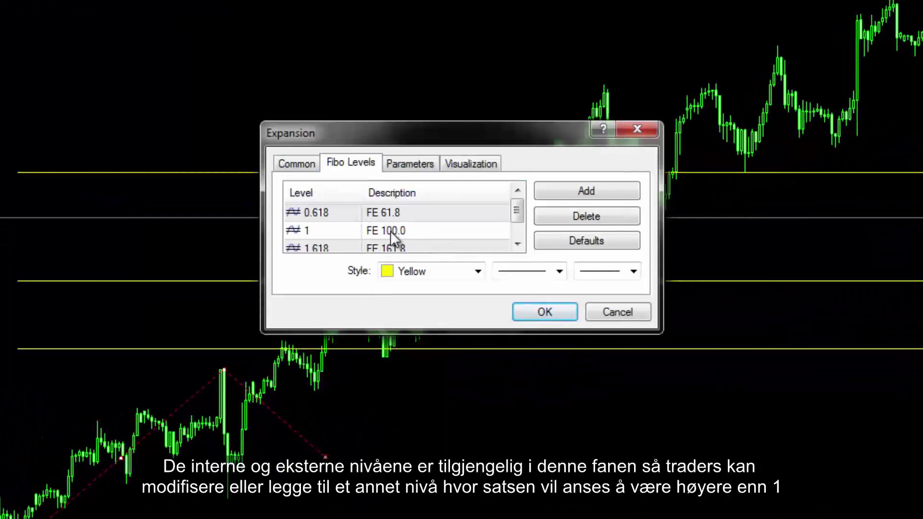
drag(521, 217, 522, 221)
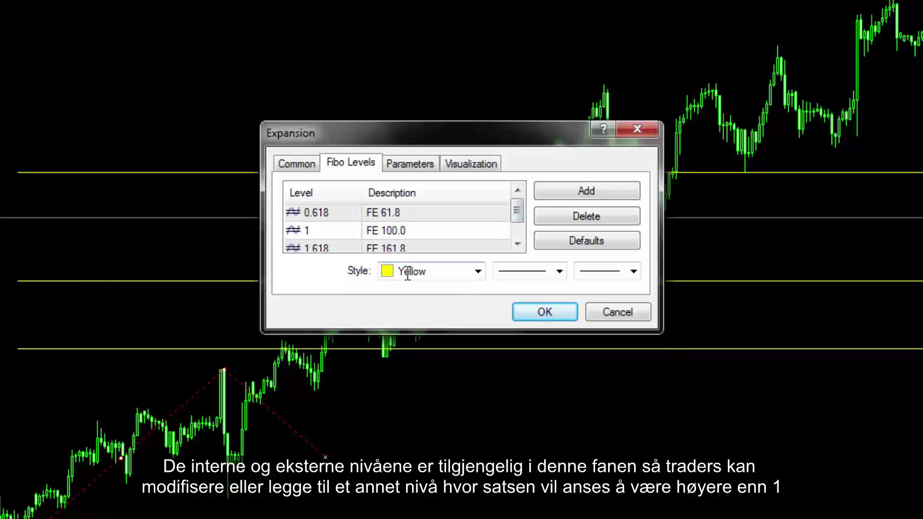
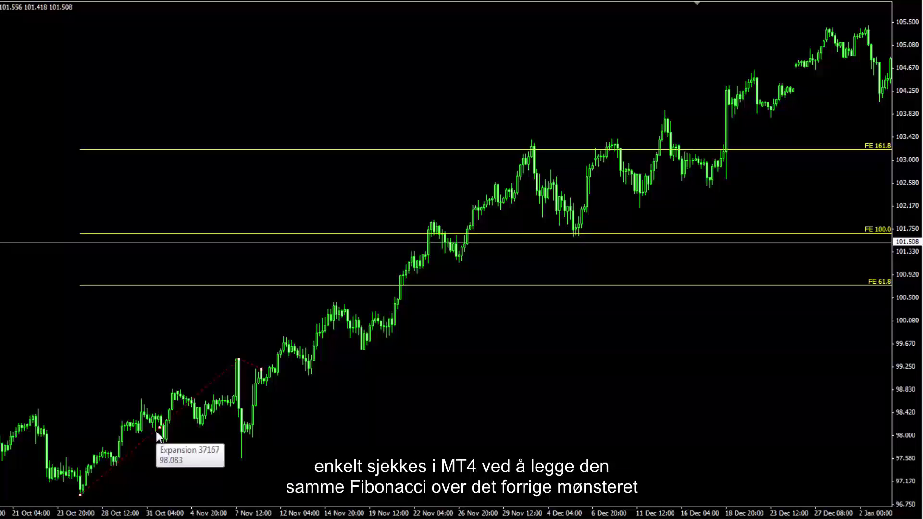
Move the whole Fibonacci Expansion up along the uptrend, placing its first segment's midpoint at the mid-November price swing.
drag(156, 430, 340, 295)
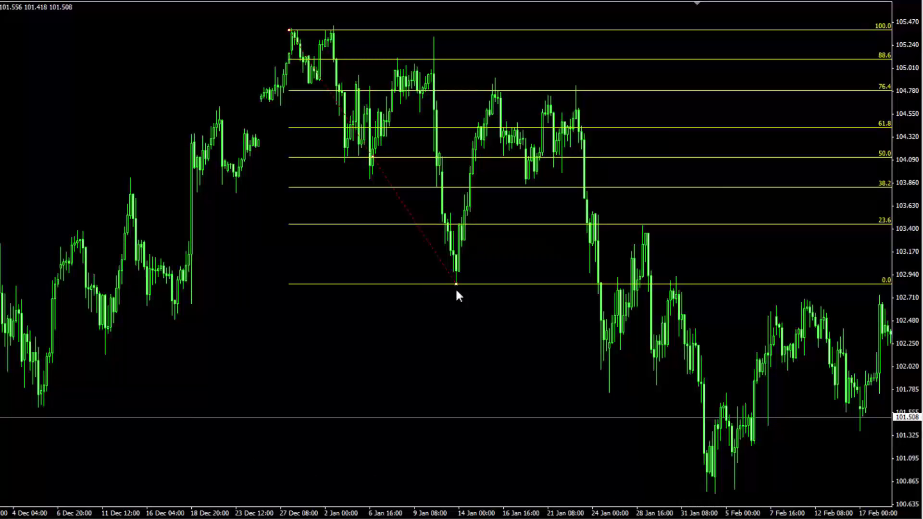
Add a Fibo level of -.5 with the description h/2 to the retracement drawn from the early-January peak.
right_click(455, 285)
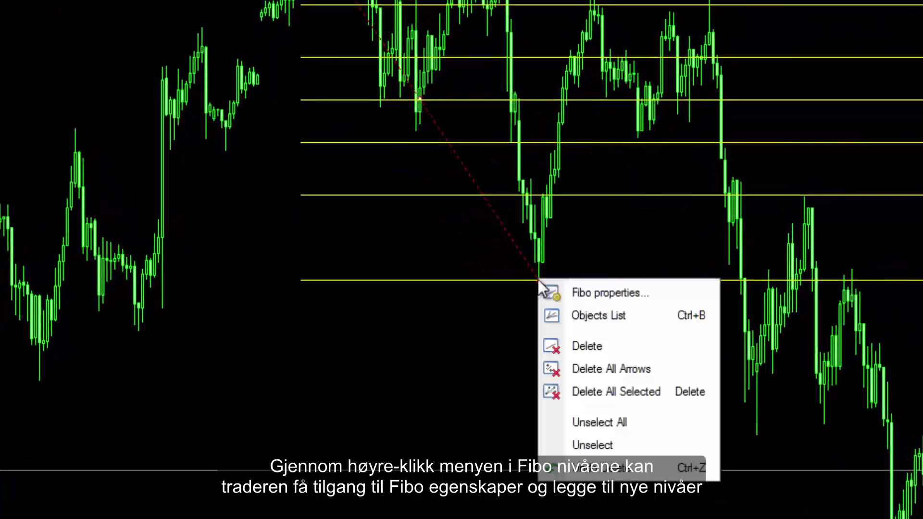
click(560, 292)
click(551, 249)
click(551, 249)
click(550, 249)
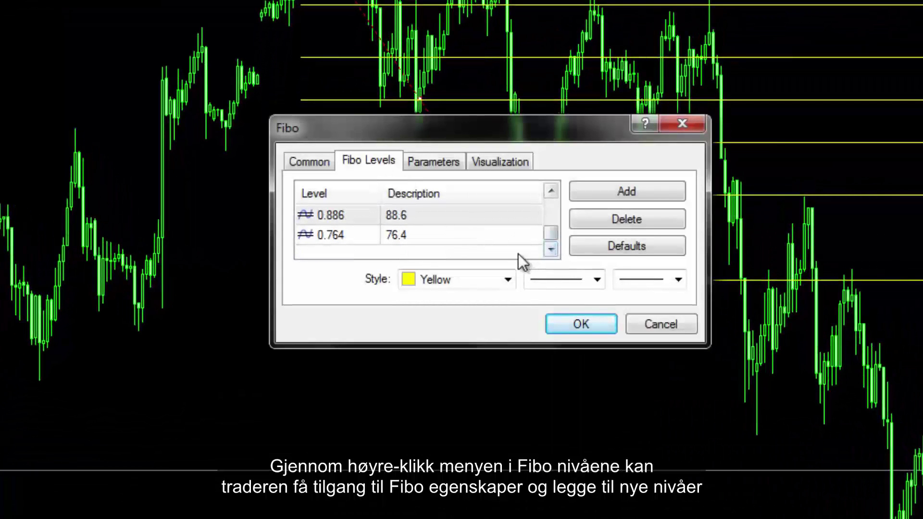
click(611, 198)
text(-.5)
click(396, 235)
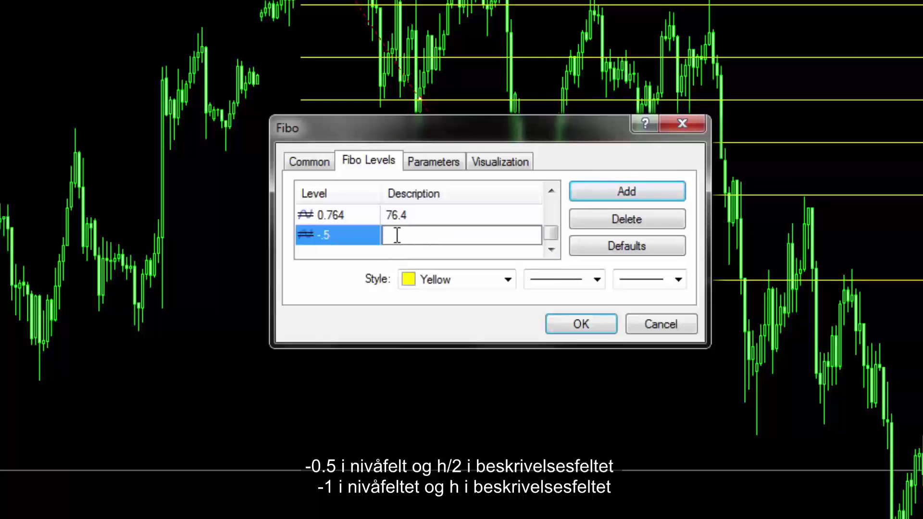
text(h/2)
Add another retracement level of -1 with the description h, and apply the new levels to the chart.
click(591, 185)
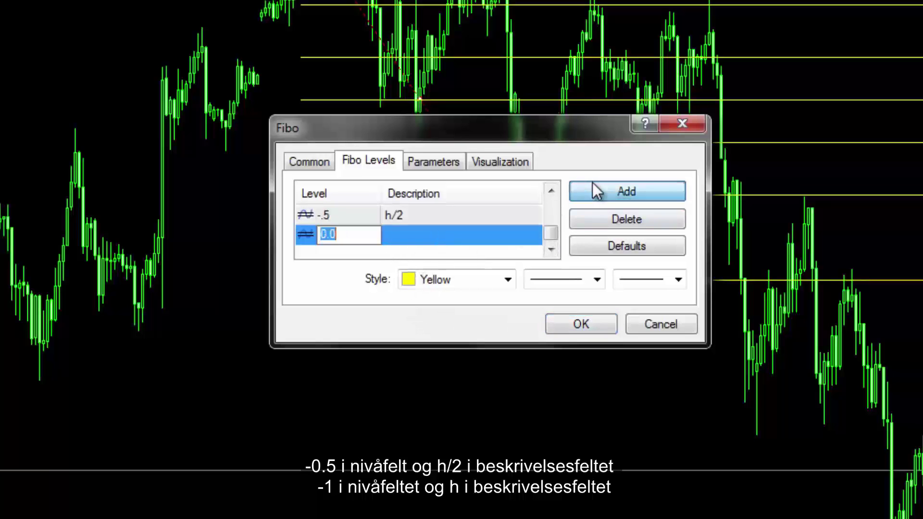
text(-1)
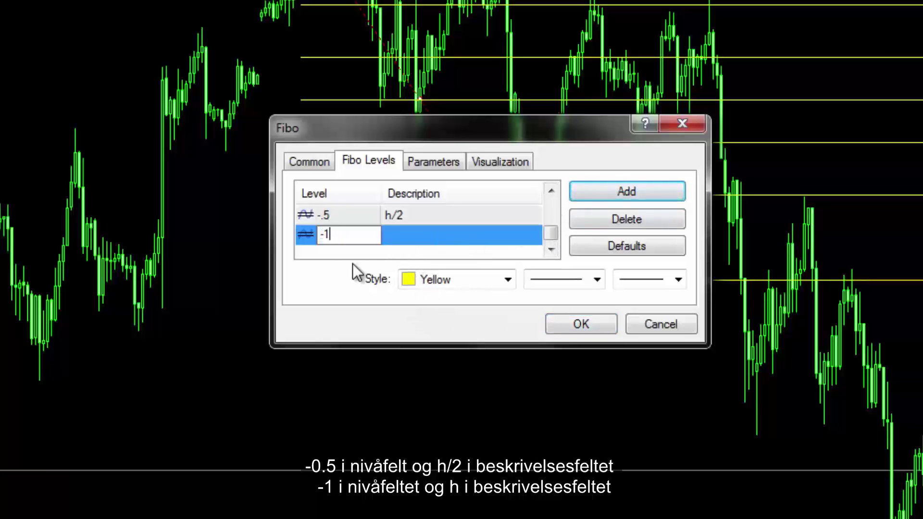
click(392, 235)
text(h)
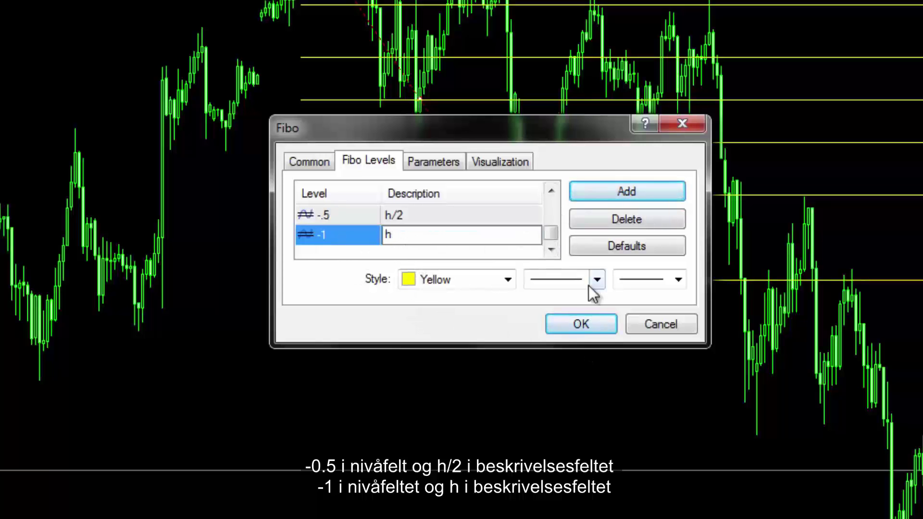
click(580, 329)
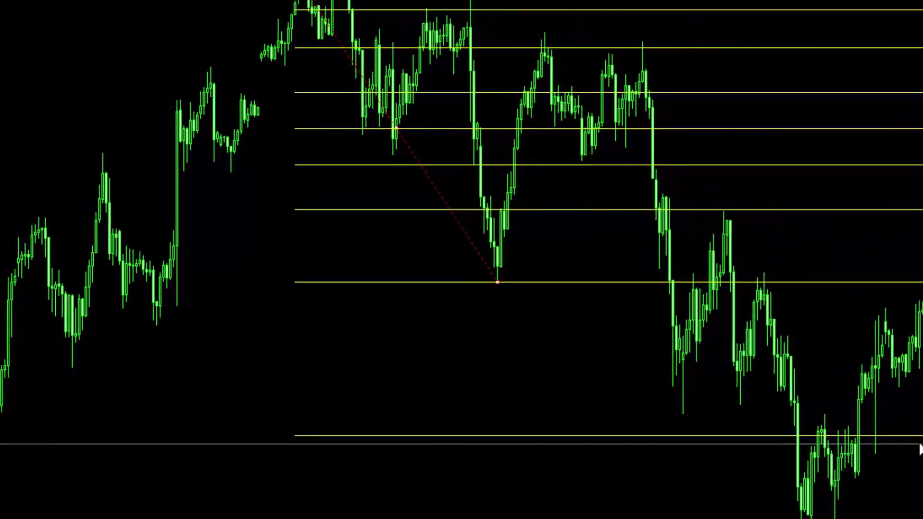